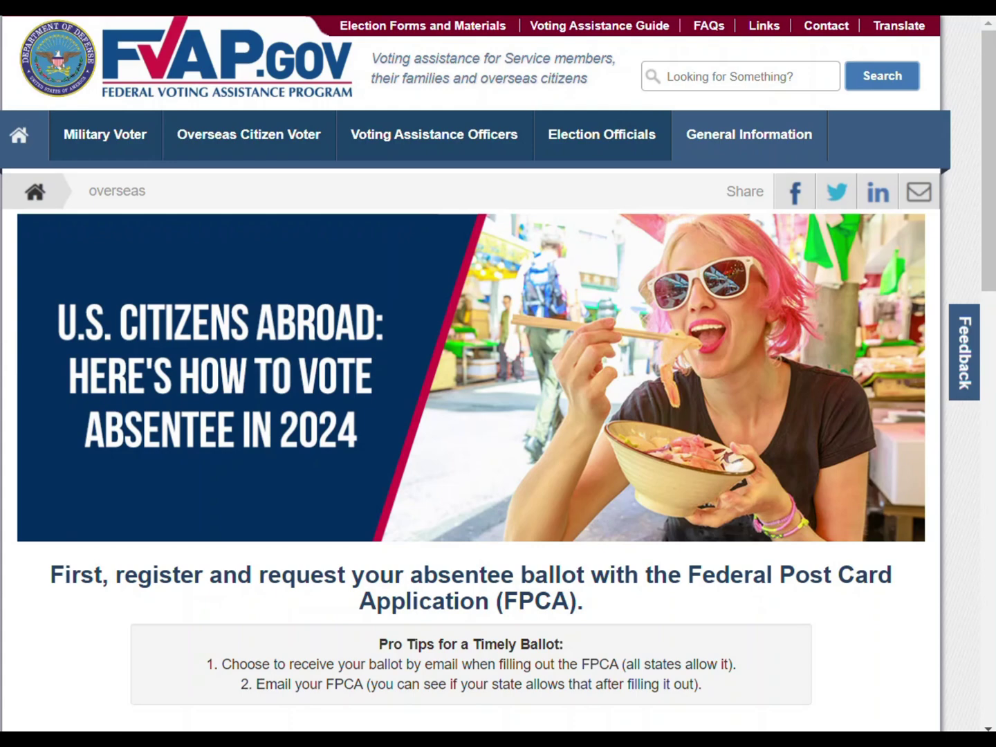
mouse_move(488, 149)
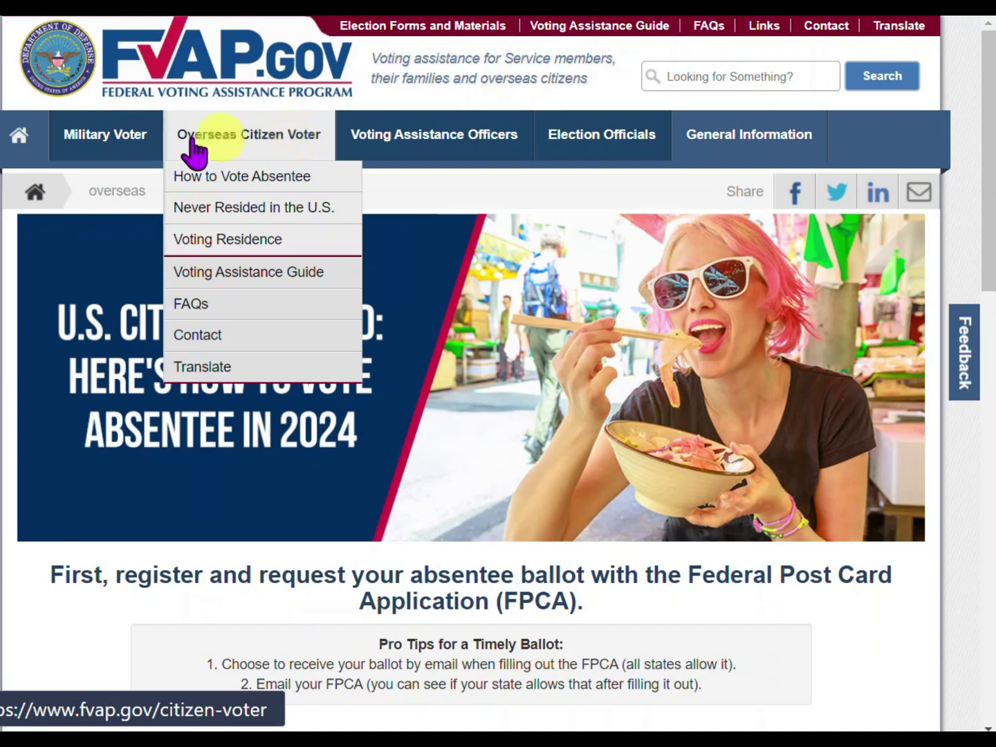
mouse_move(147, 152)
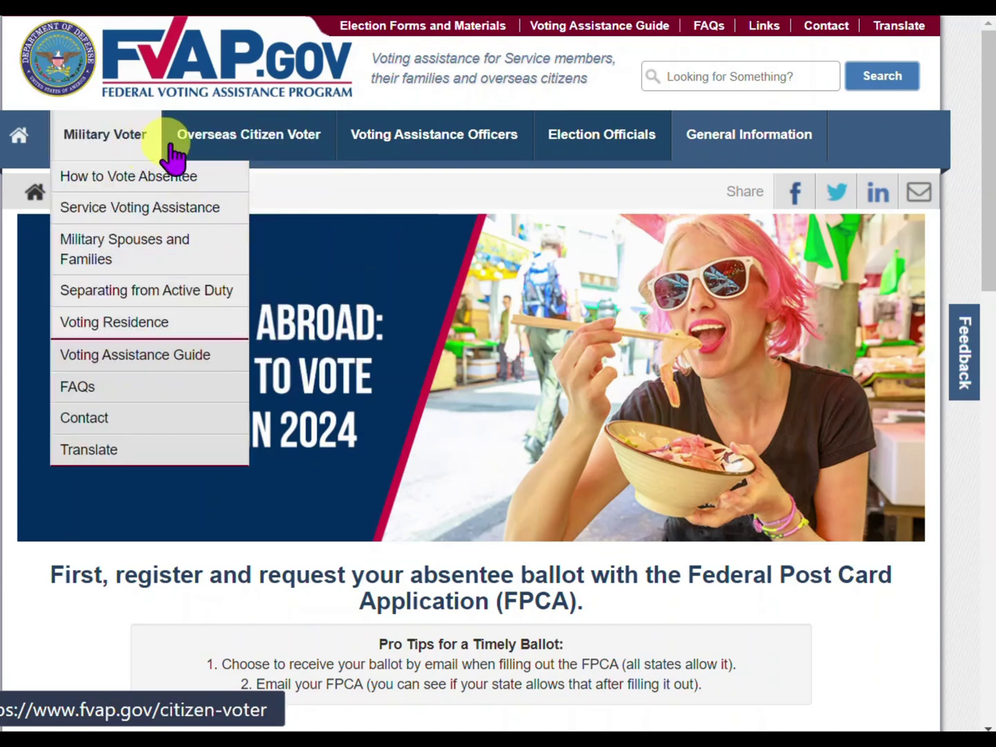
mouse_move(199, 156)
mouse_move(377, 156)
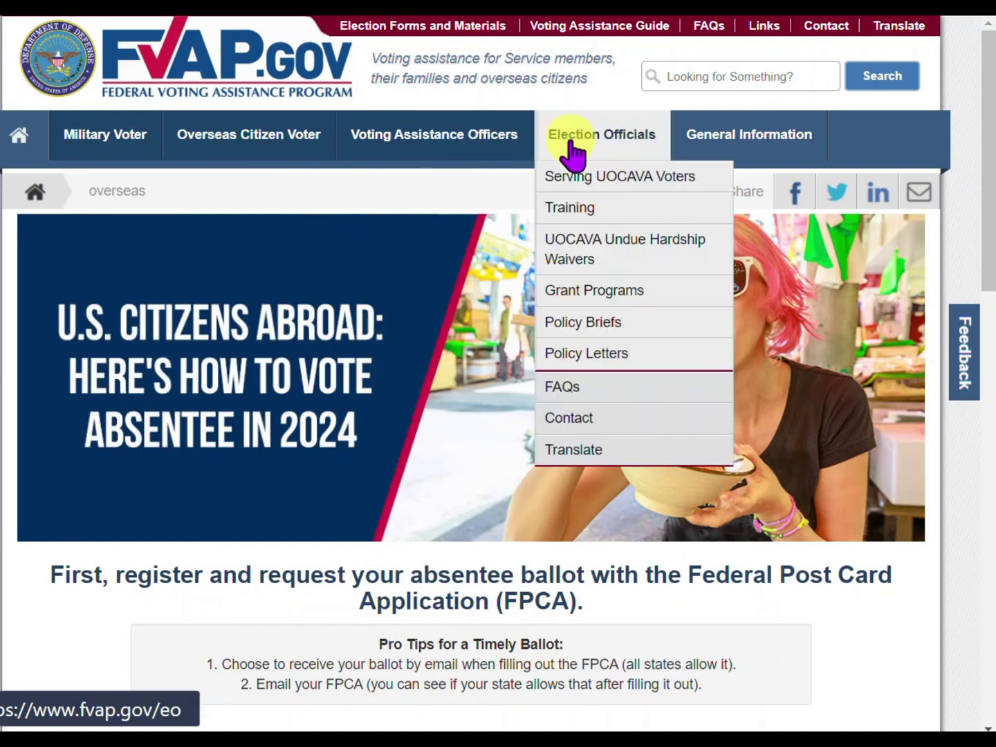
mouse_move(681, 149)
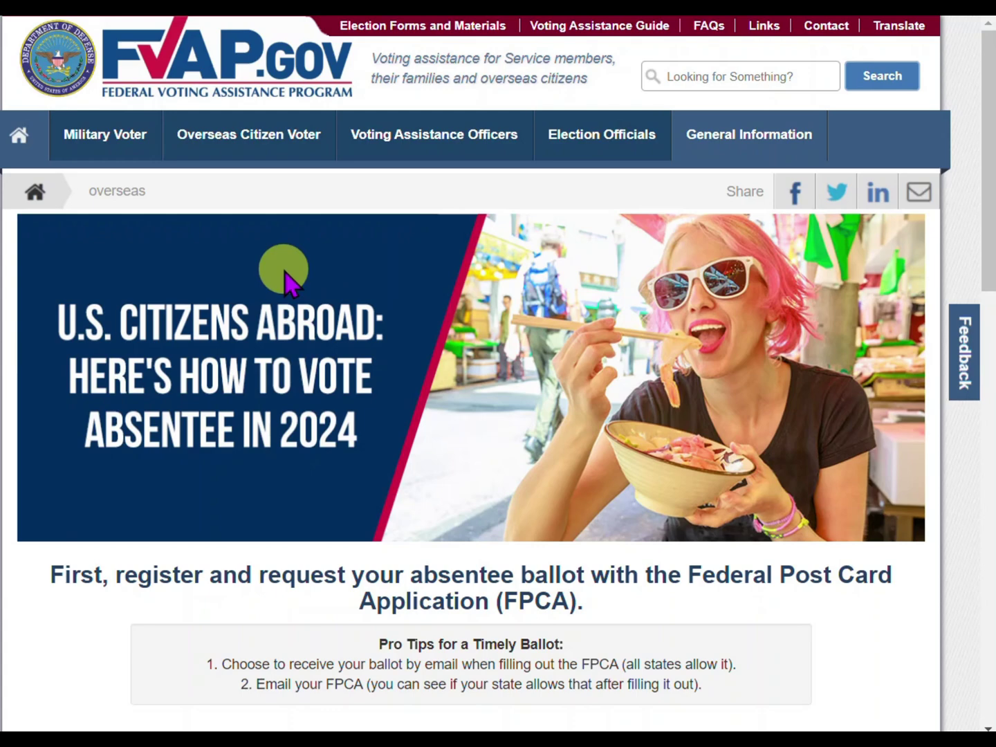
Go through the overseas citizens' absentee voting page and open the state requirements
scroll(284, 273, down, 6)
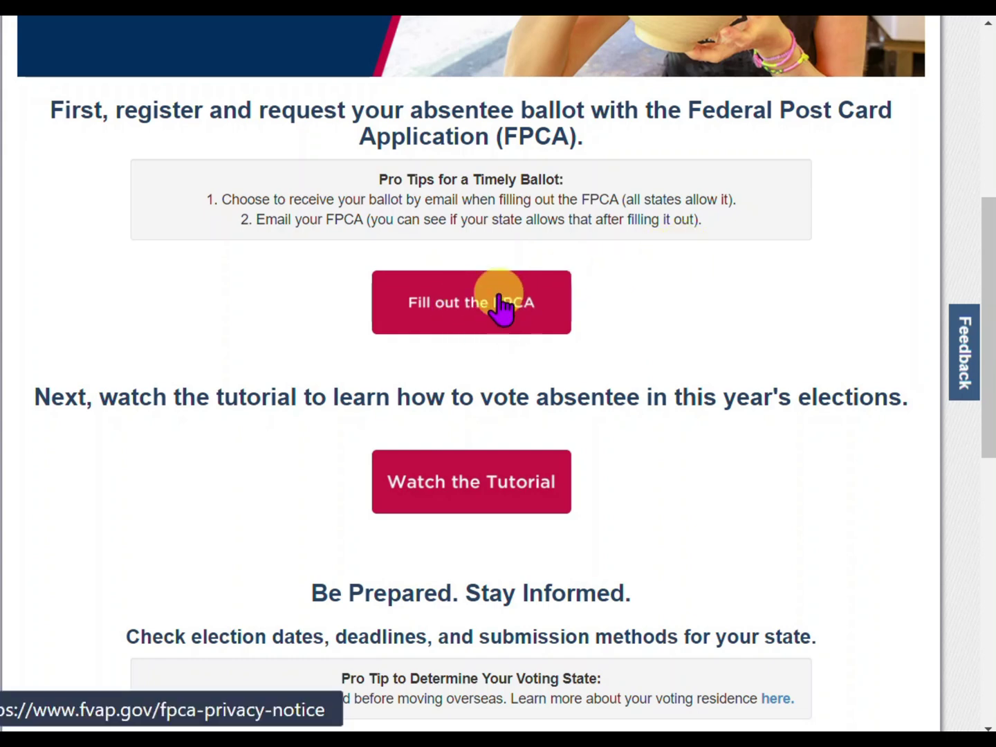
scroll(553, 308, down, 3)
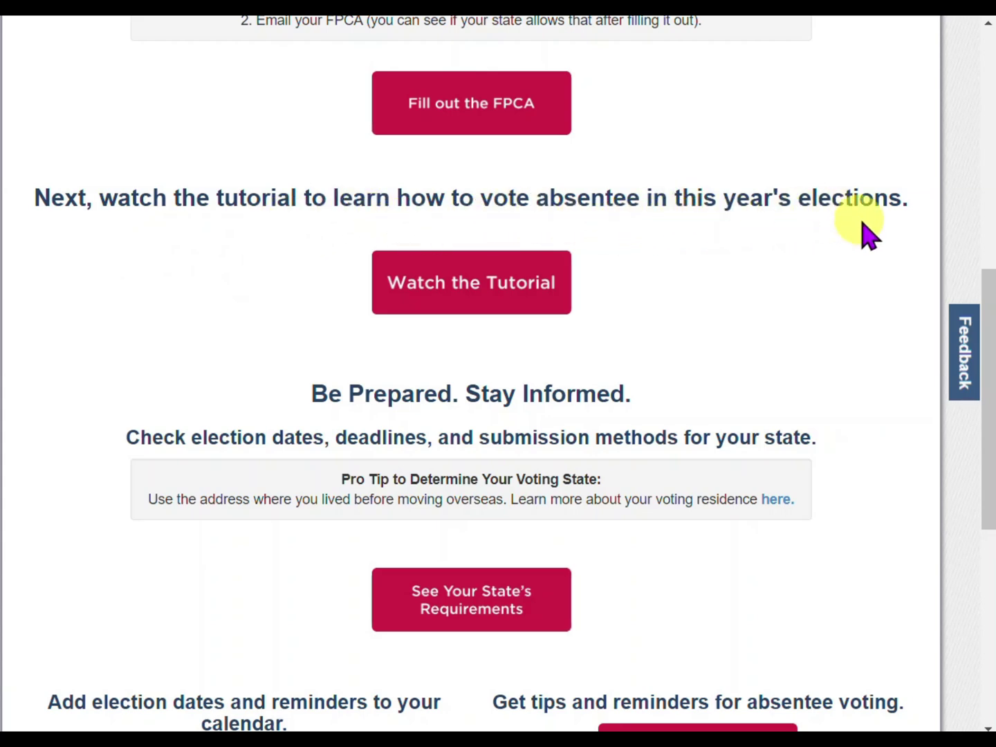
click(489, 300)
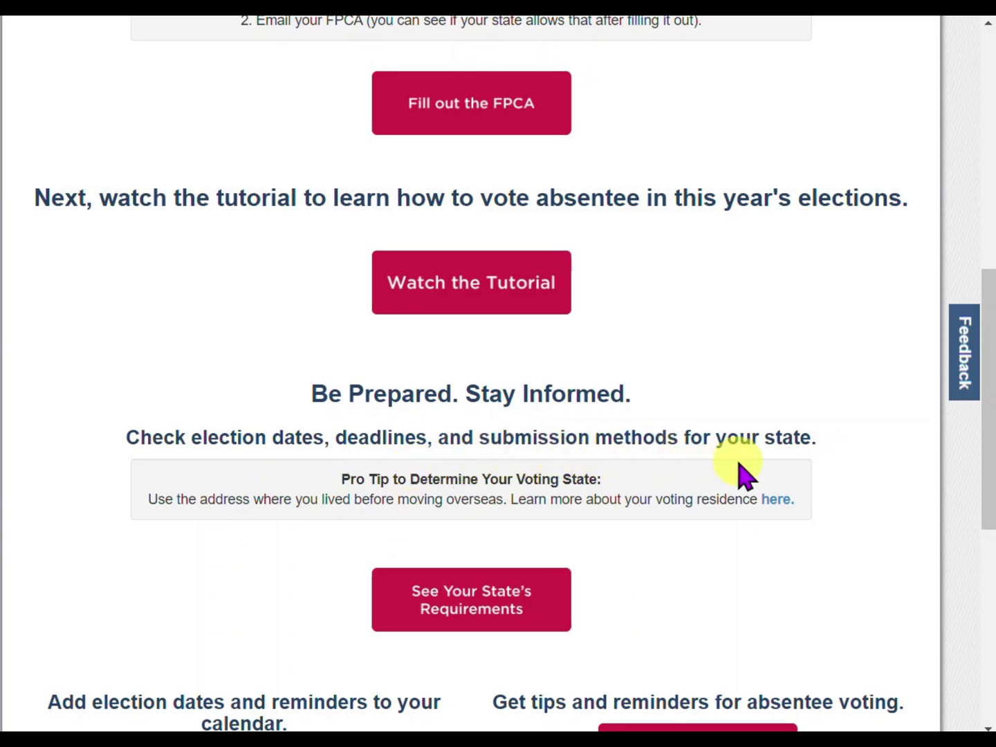
scroll(467, 524, down, 5)
scroll(467, 524, down, 1)
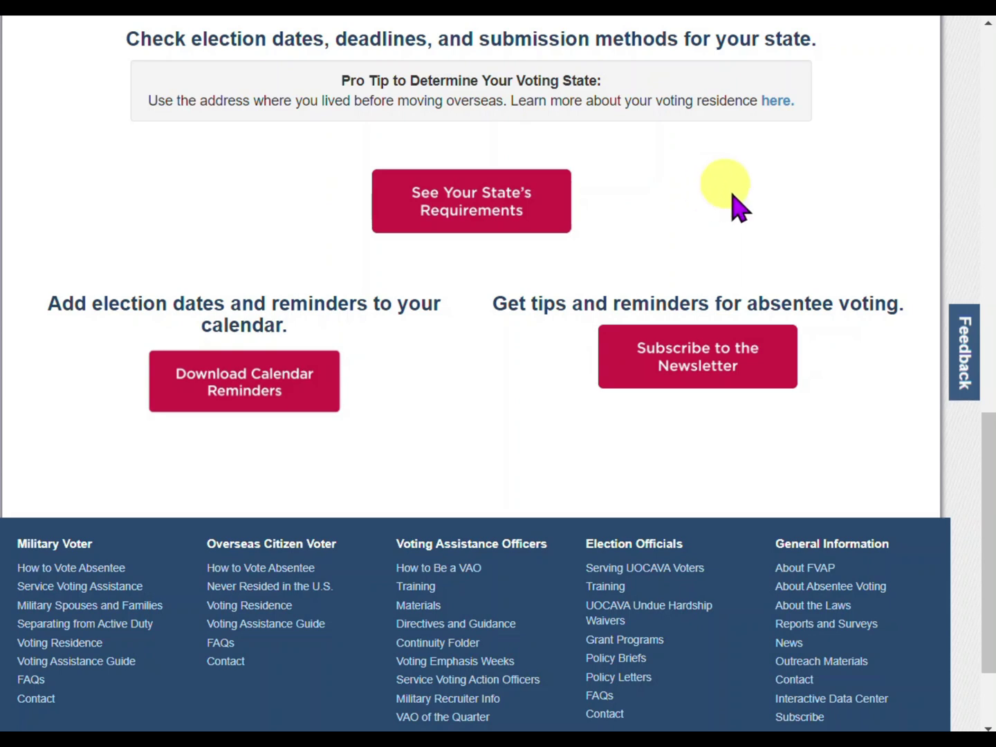
click(534, 220)
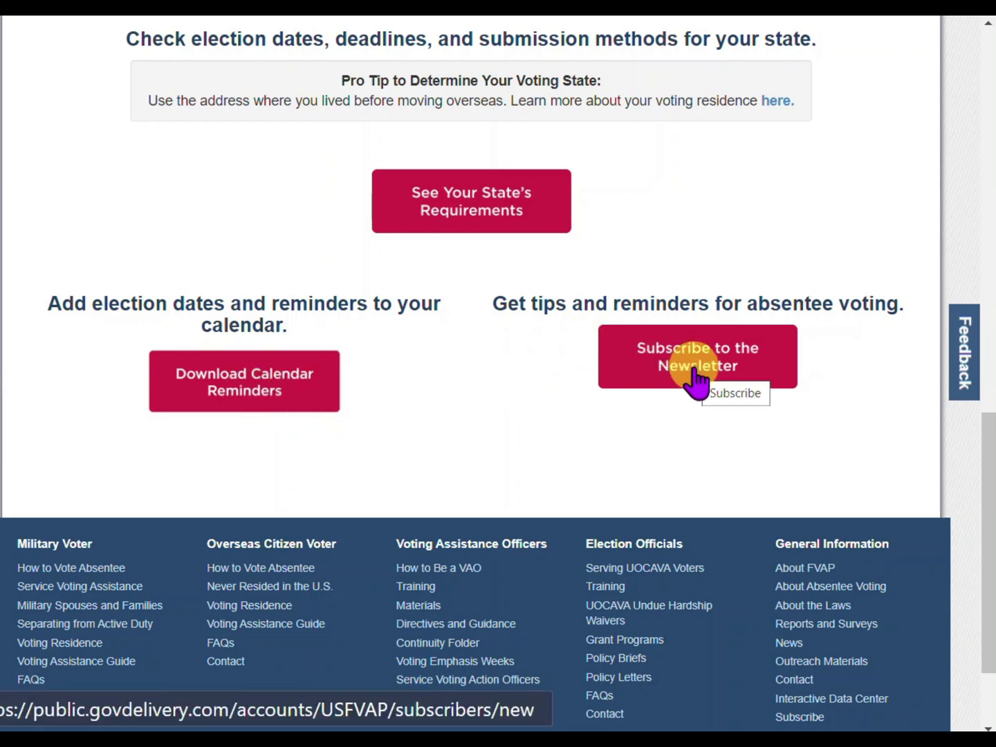
click(470, 210)
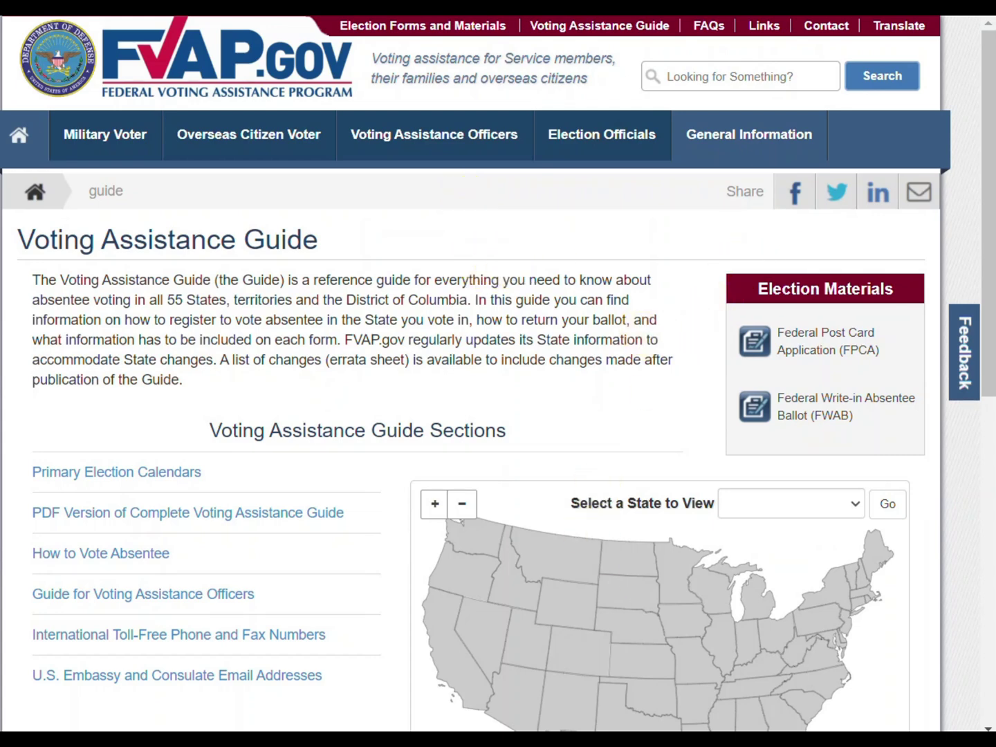
Choose Arizona as the state to view and open its Voting Assistance Guide page
click(856, 514)
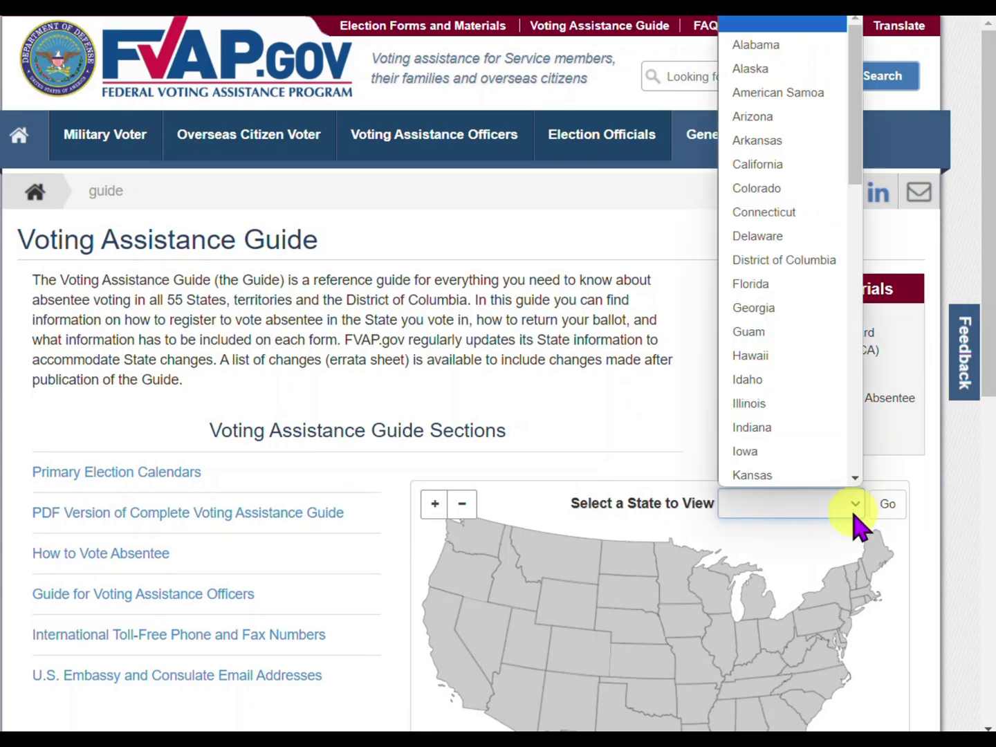
click(754, 116)
mouse_move(739, 177)
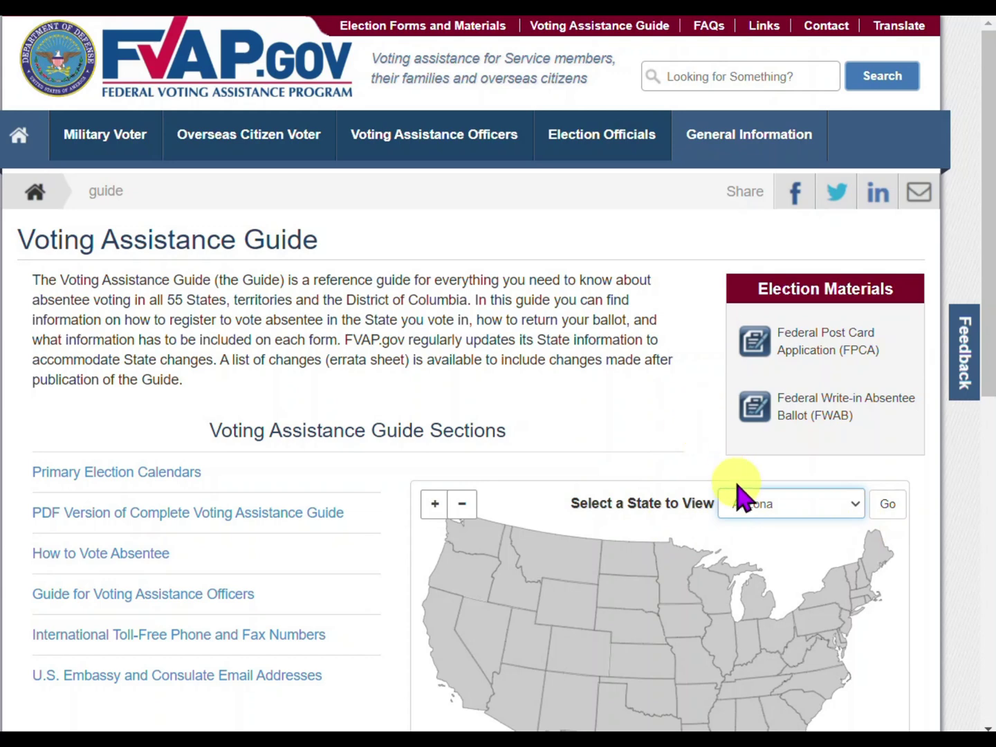
scroll(658, 443, down, 3)
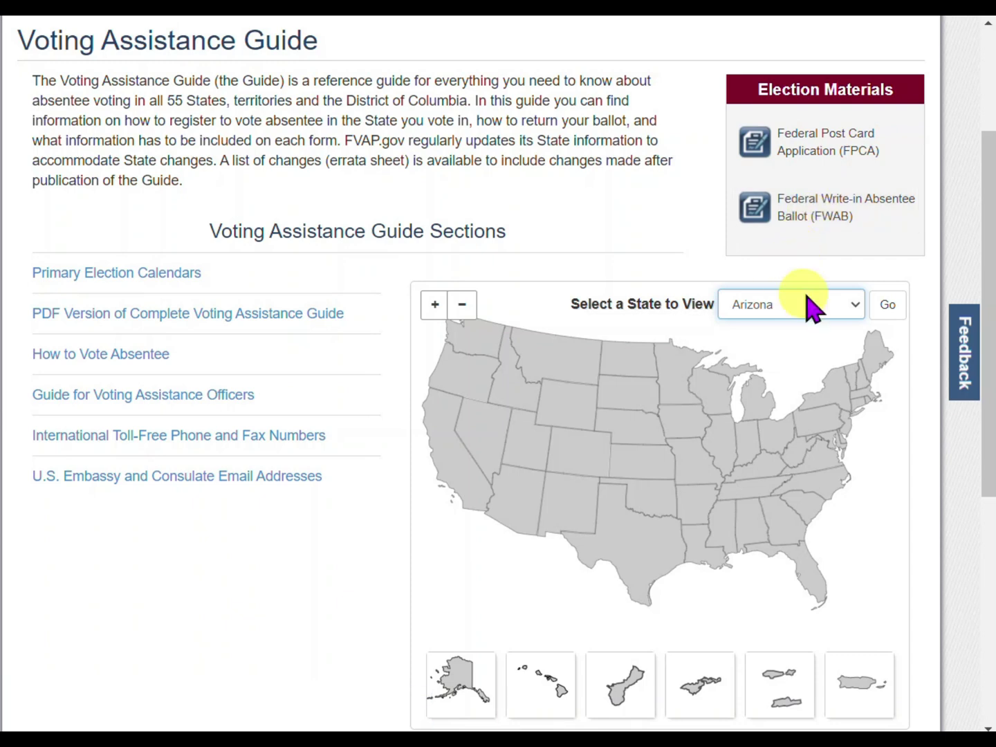
click(888, 307)
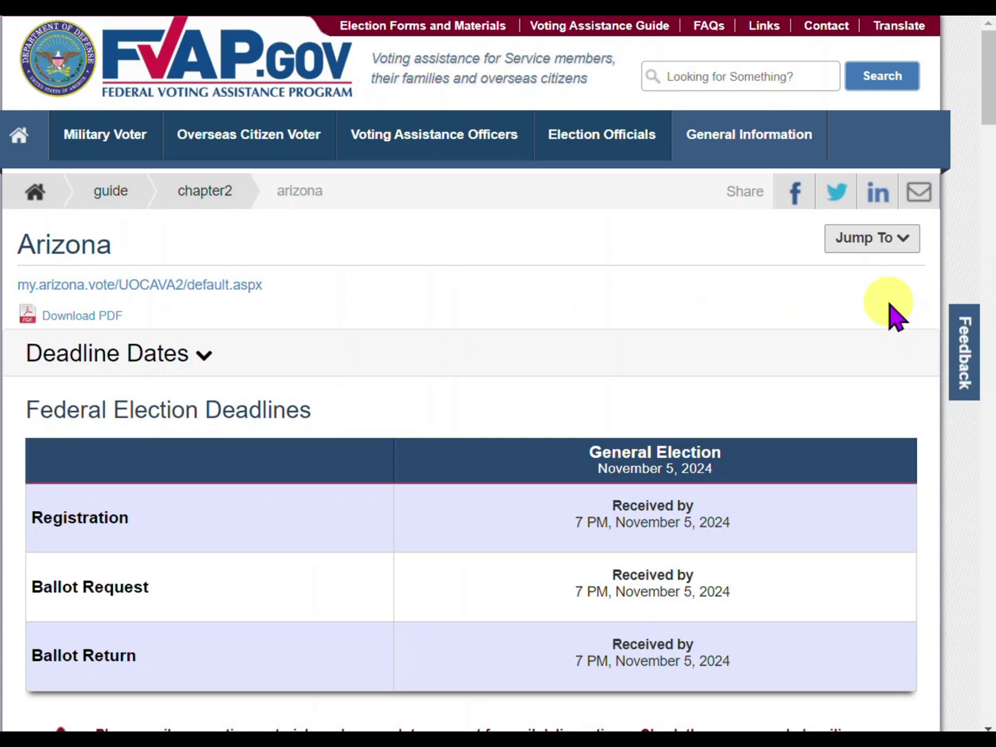
Examine Arizona's federal election deadlines and the important information about UOCAVA, the FPCA and the FWAB
scroll(635, 340, down, 1)
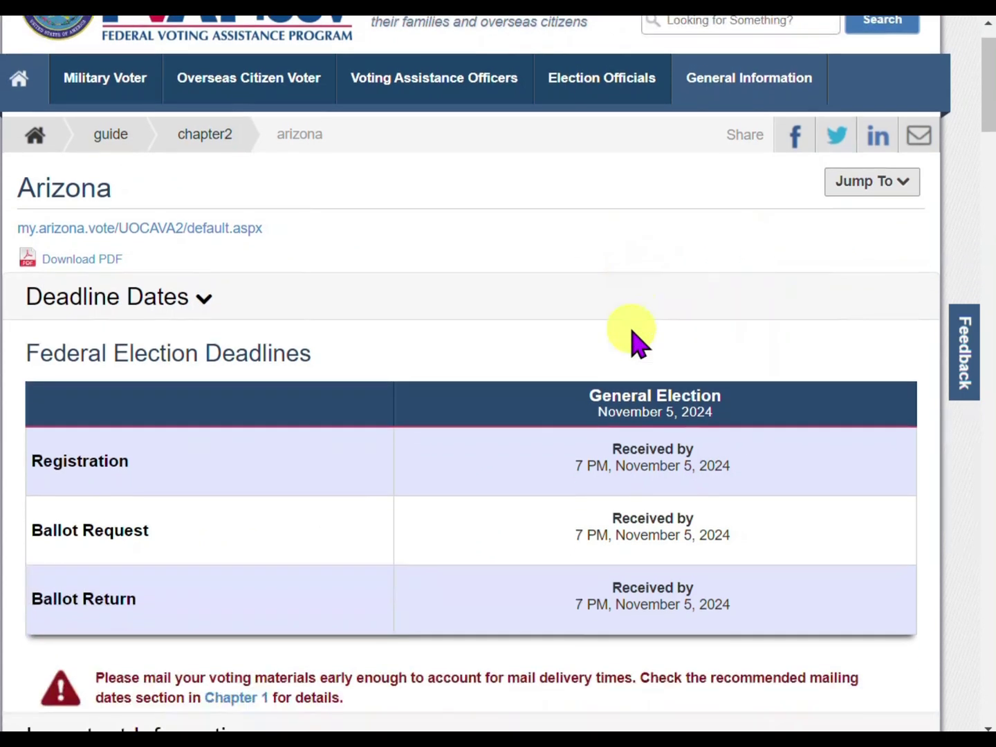
scroll(635, 340, down, 1)
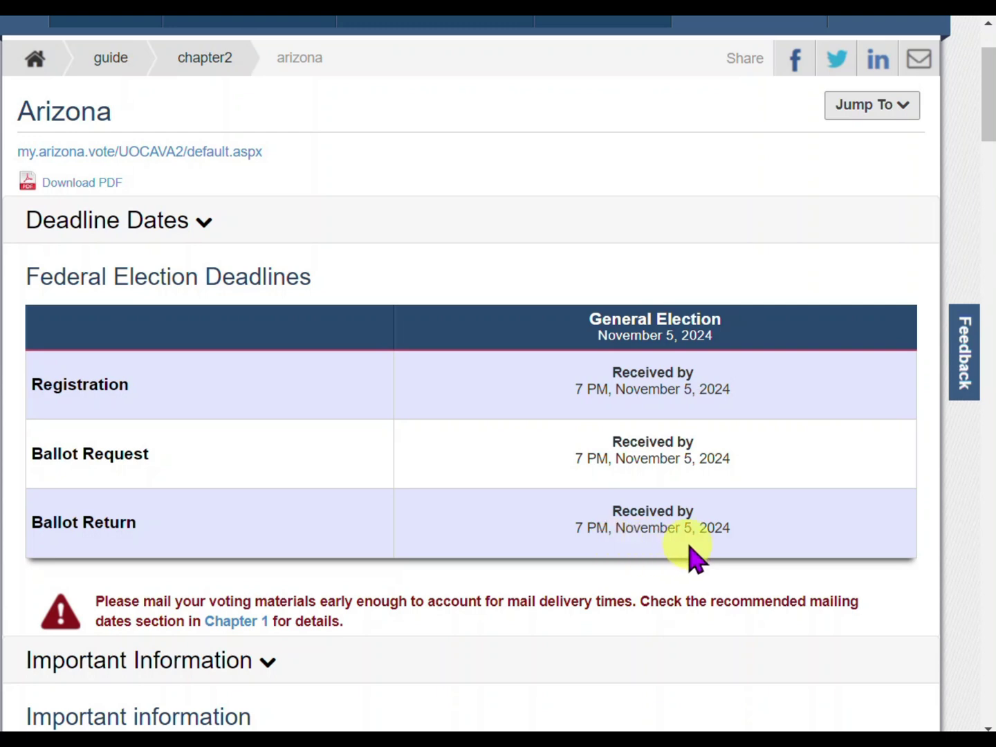
scroll(702, 551, down, 5)
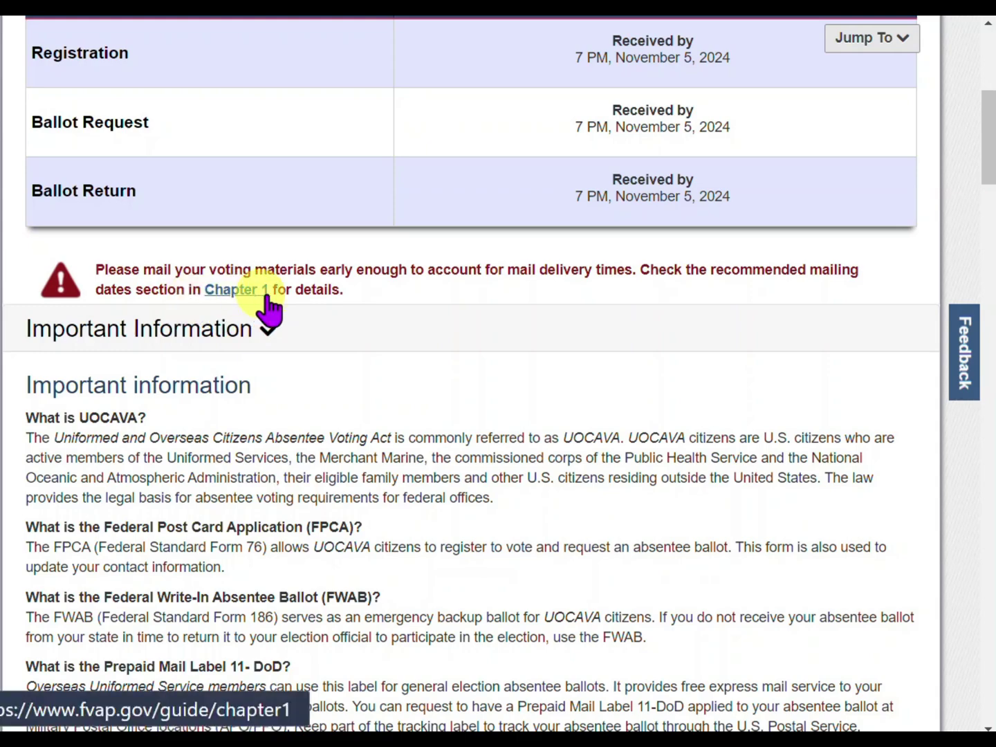
scroll(367, 349, down, 3)
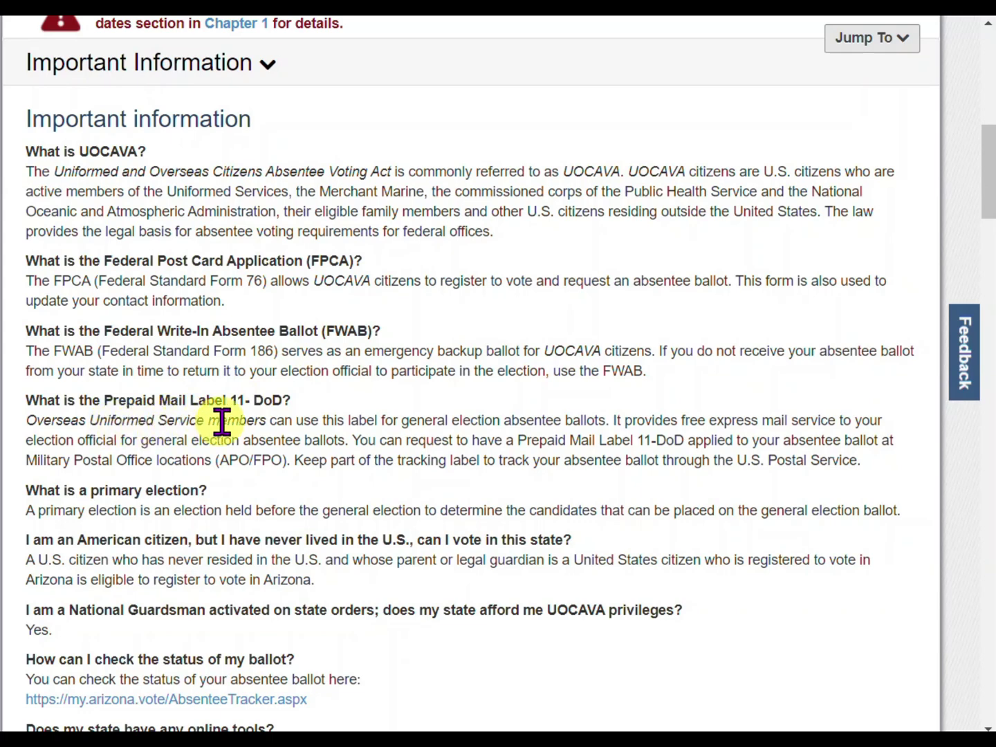
scroll(169, 536, down, 5)
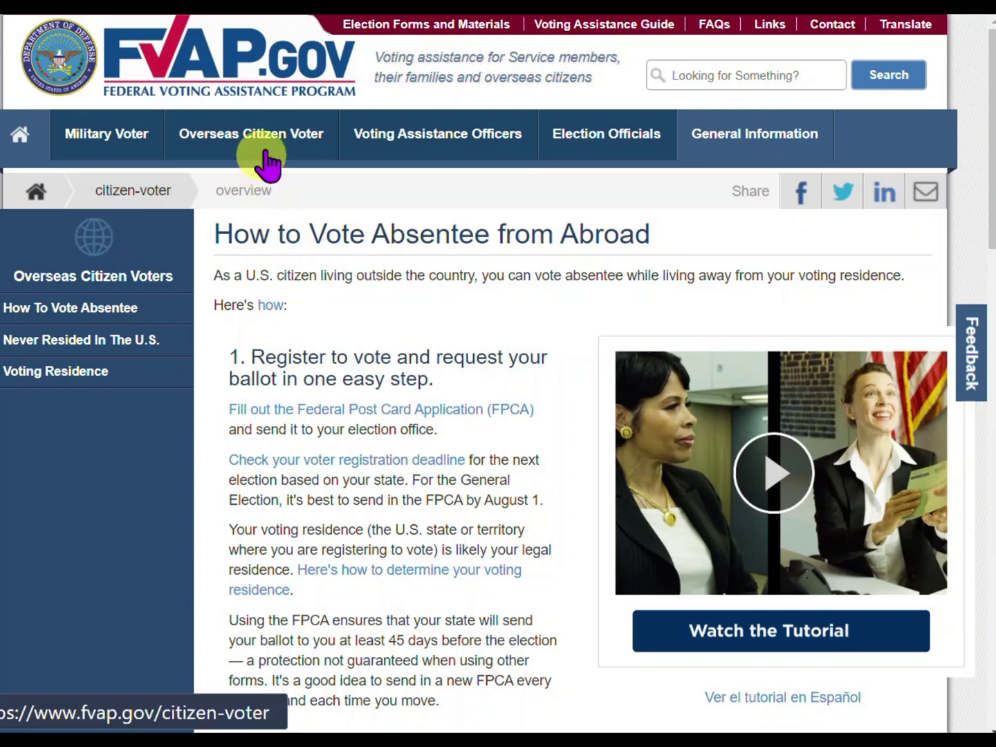
Read the How to Vote Absentee from Abroad page, from registering and requesting a ballot through the additional resources
mouse_move(267, 148)
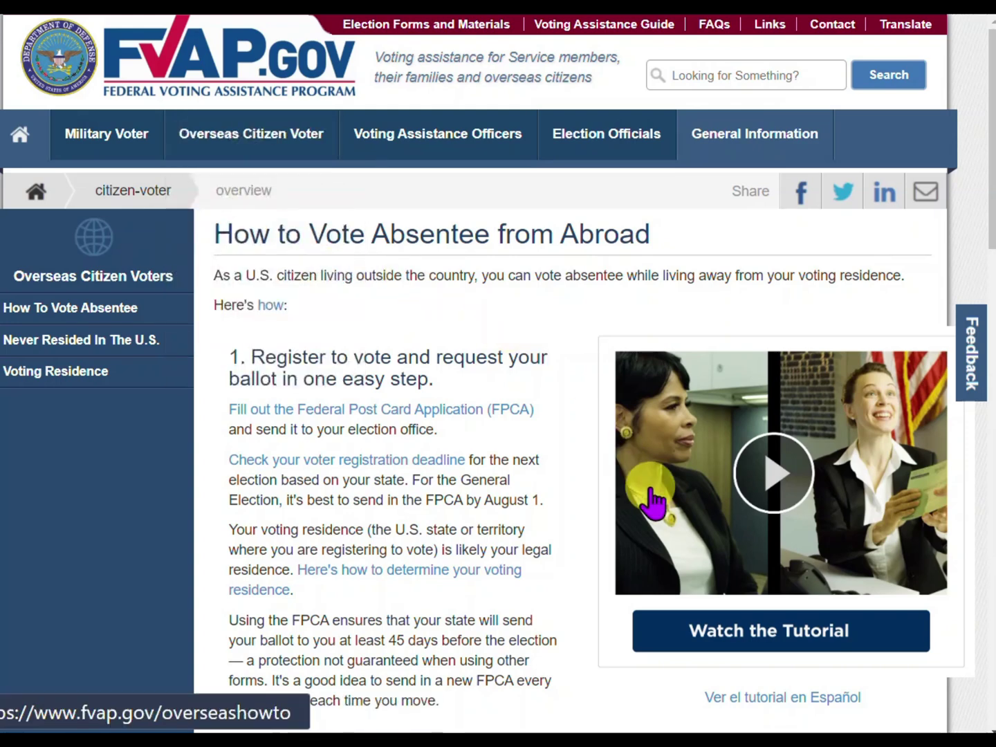
scroll(650, 492, down, 1)
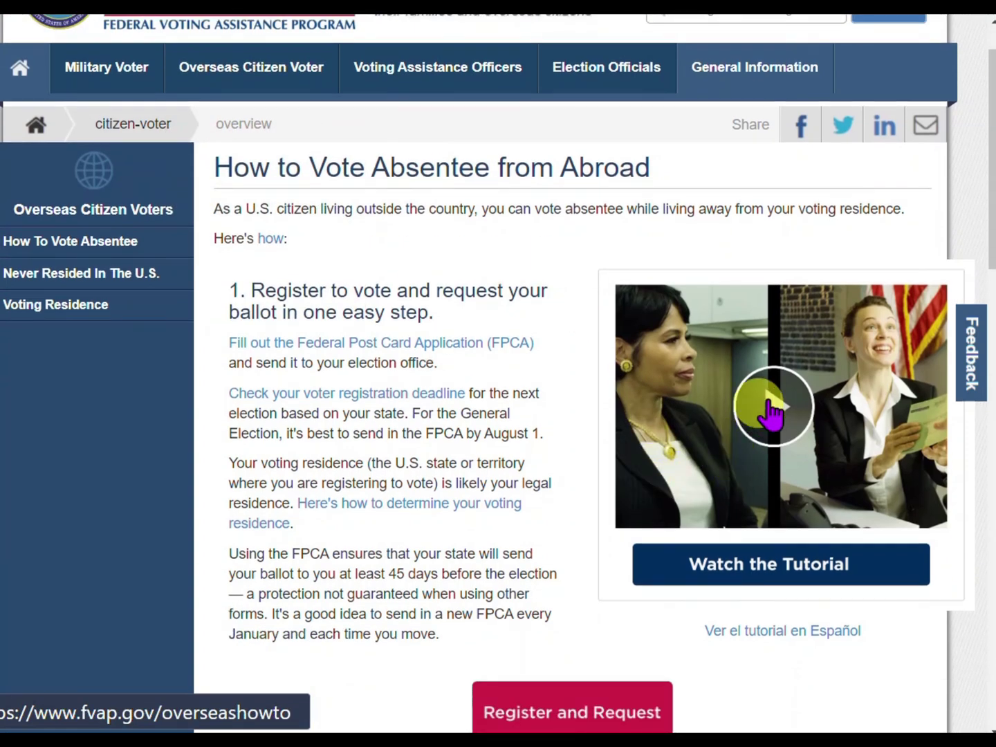
scroll(734, 607, down, 6)
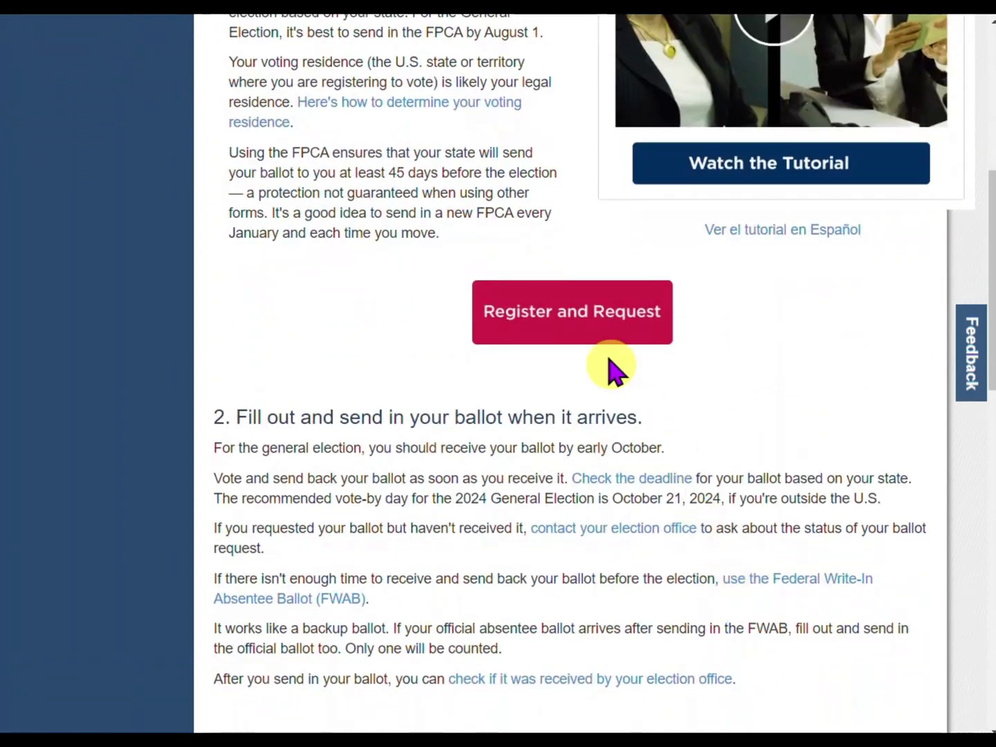
scroll(751, 396, down, 5)
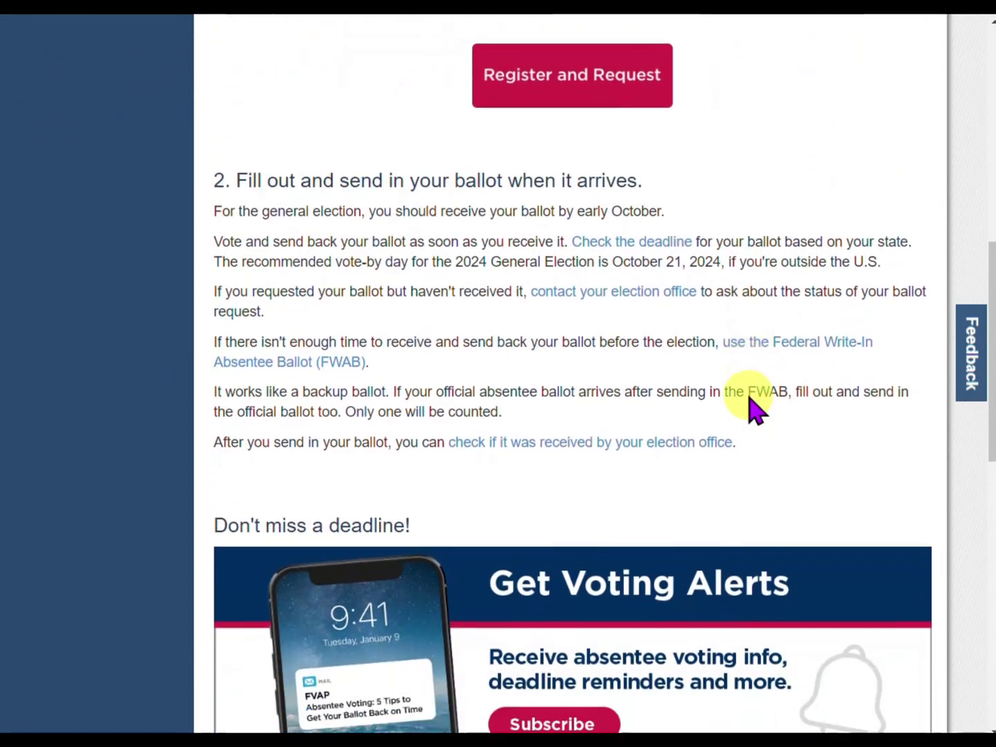
scroll(752, 397, down, 5)
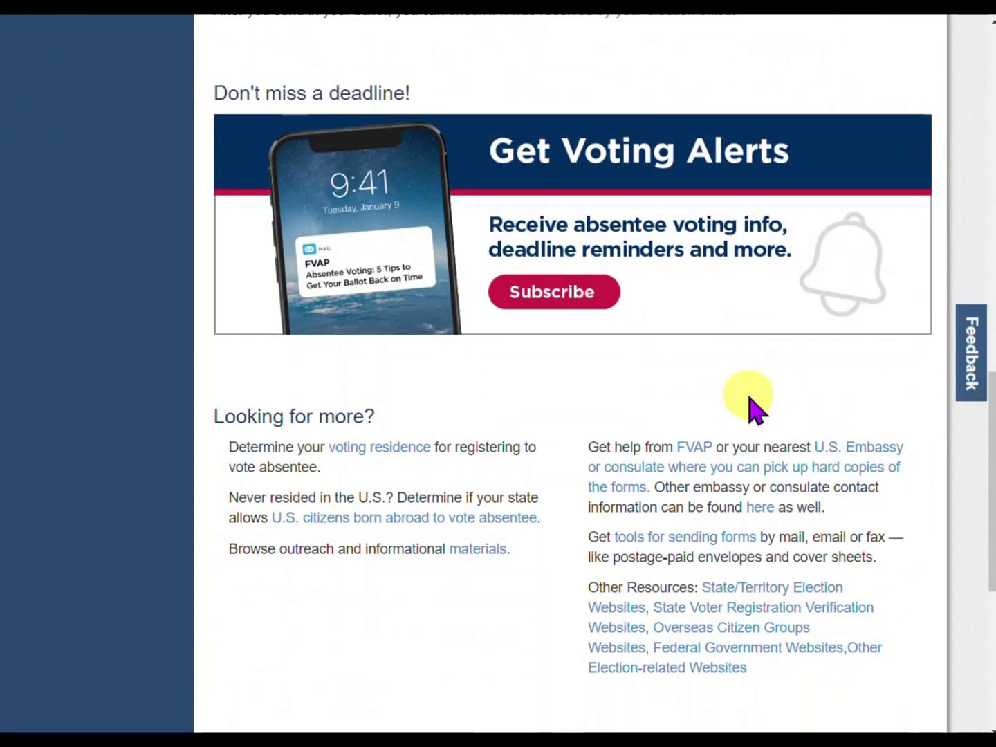
scroll(752, 408, down, 3)
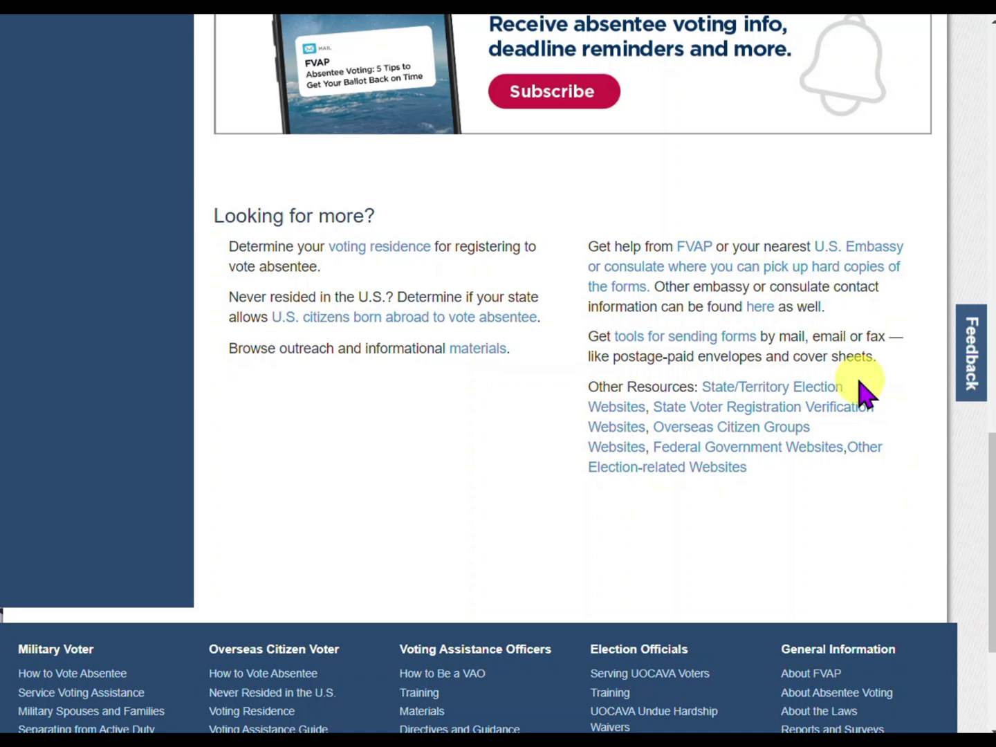
Open the tools for sending forms and review the FPCA, FWAB, return envelope, cover sheet and NVRF options
click(694, 349)
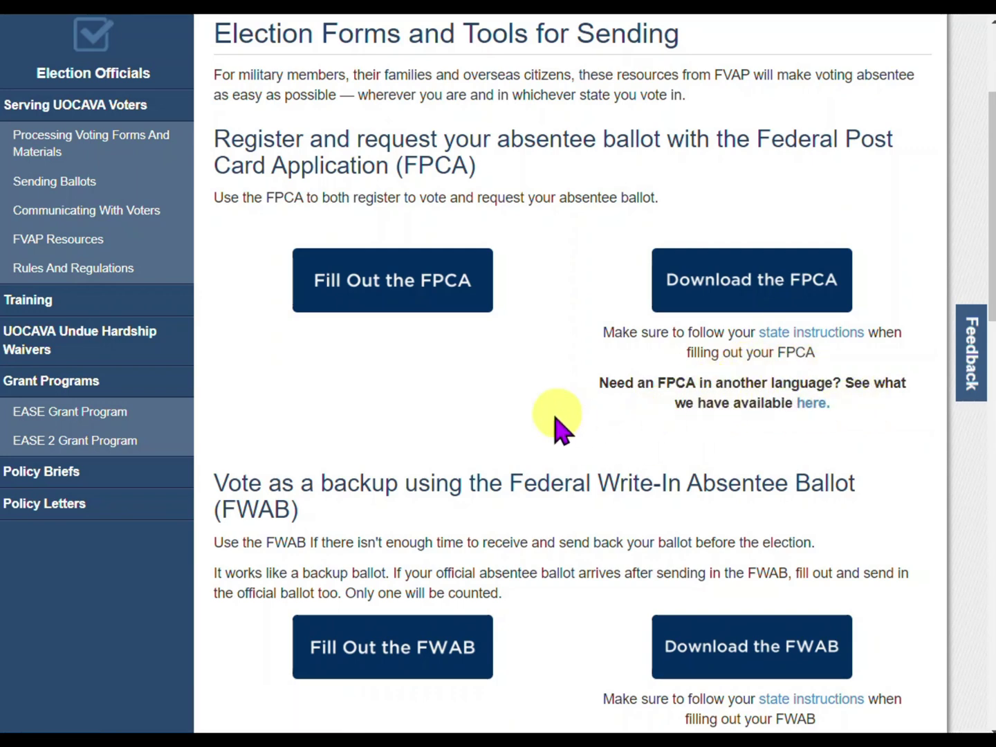
scroll(547, 429, down, 3)
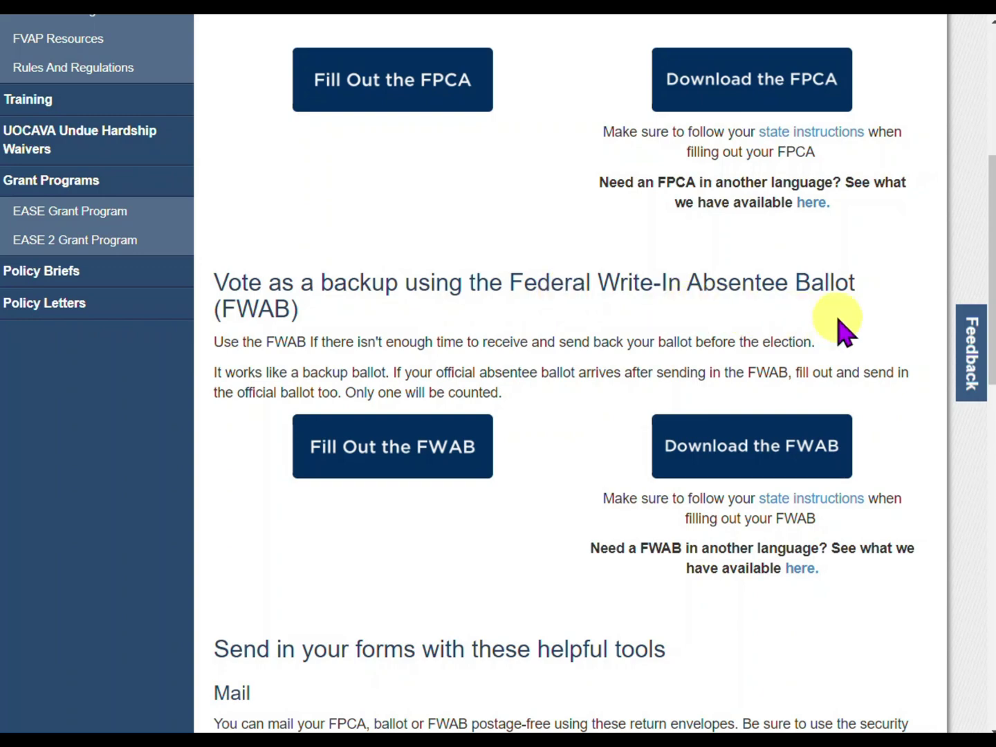
scroll(332, 449, down, 8)
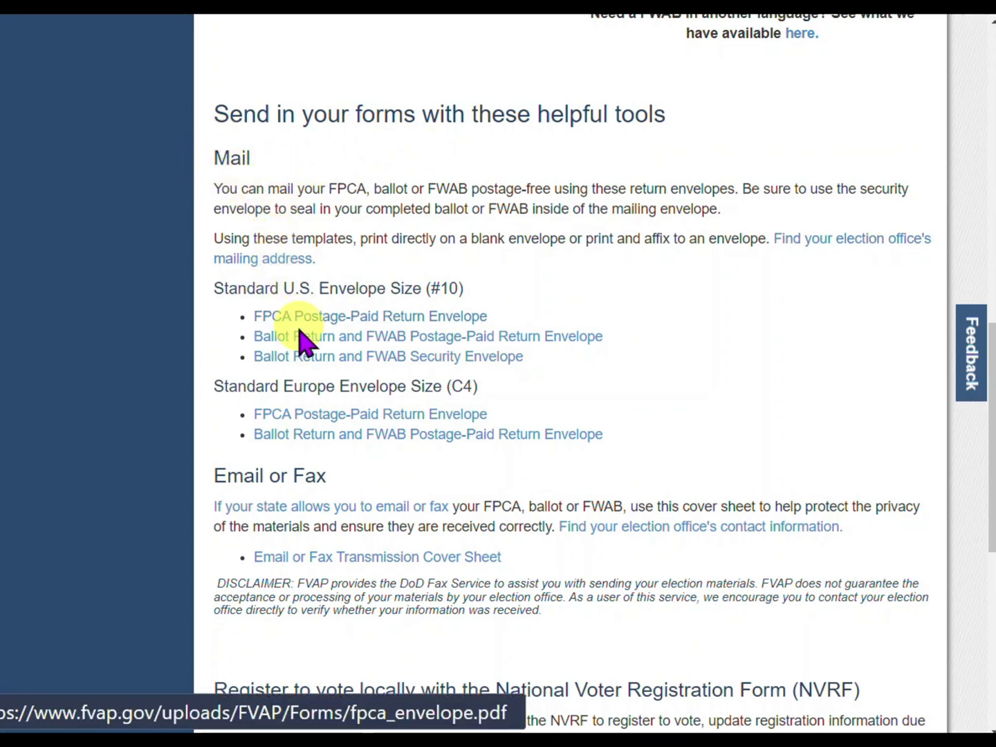
scroll(300, 376, down, 2)
scroll(300, 375, down, 1)
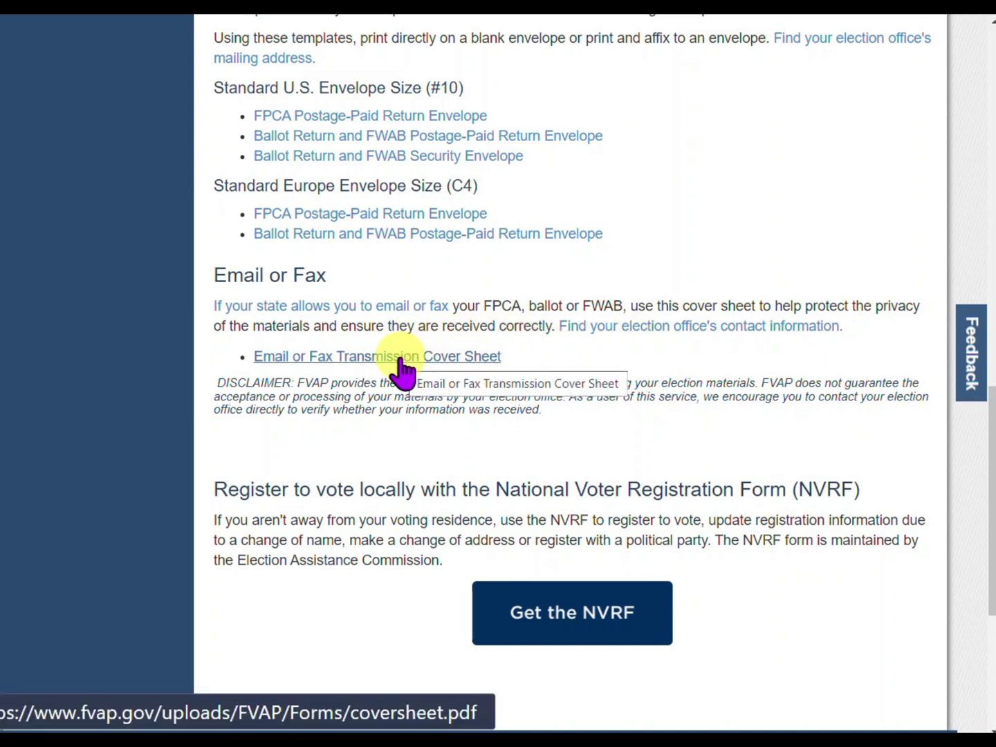
scroll(399, 370, down, 3)
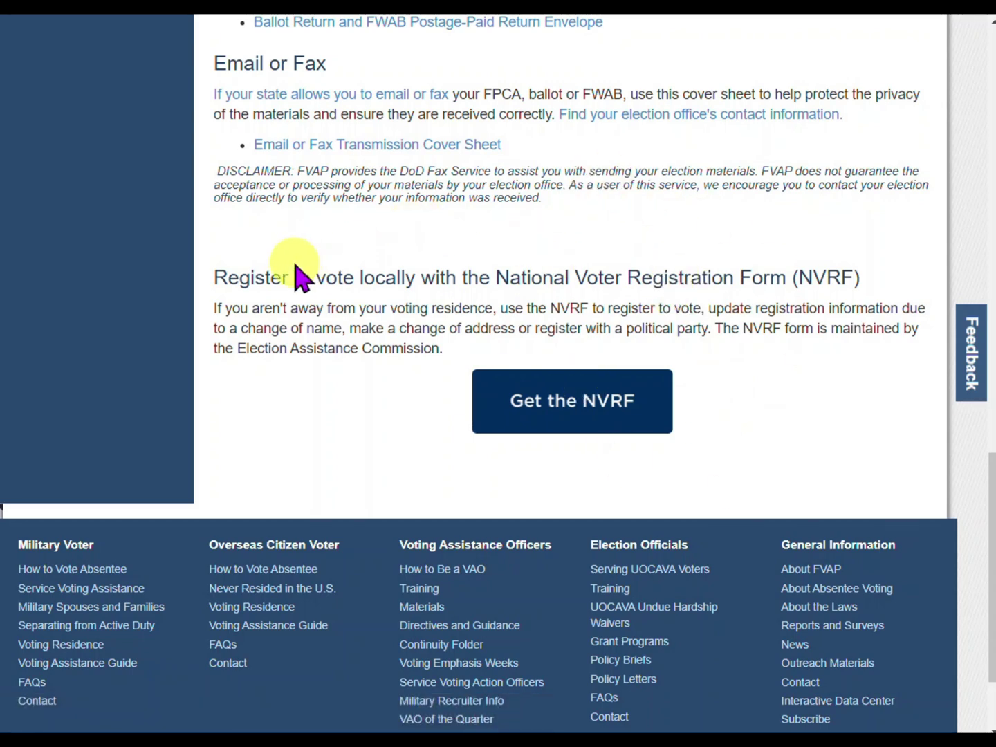
scroll(297, 277, up, 15)
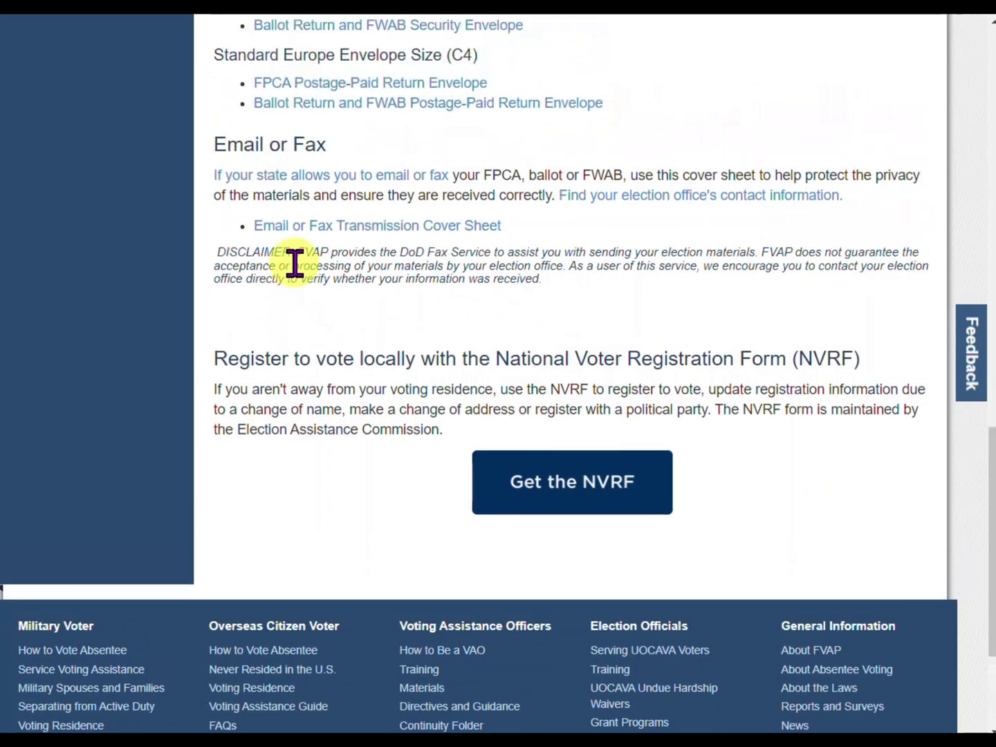
scroll(295, 262, up, 2)
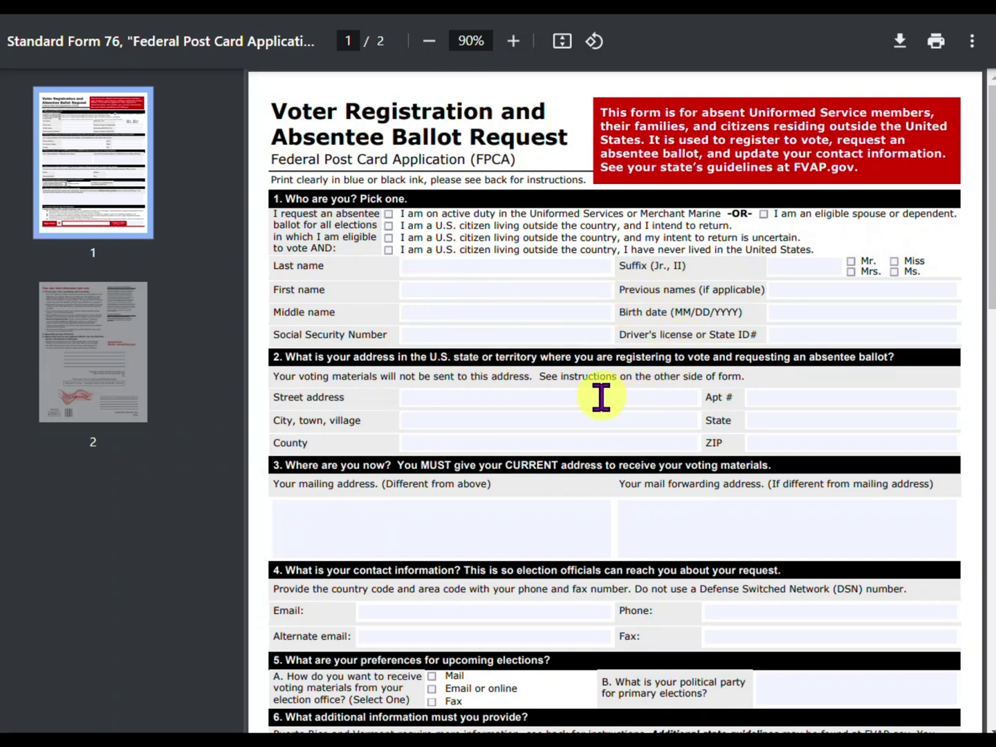
Examine the Federal Post Card Application form's sections down to the signature block and the instructions on page 2
scroll(522, 402, down, 2)
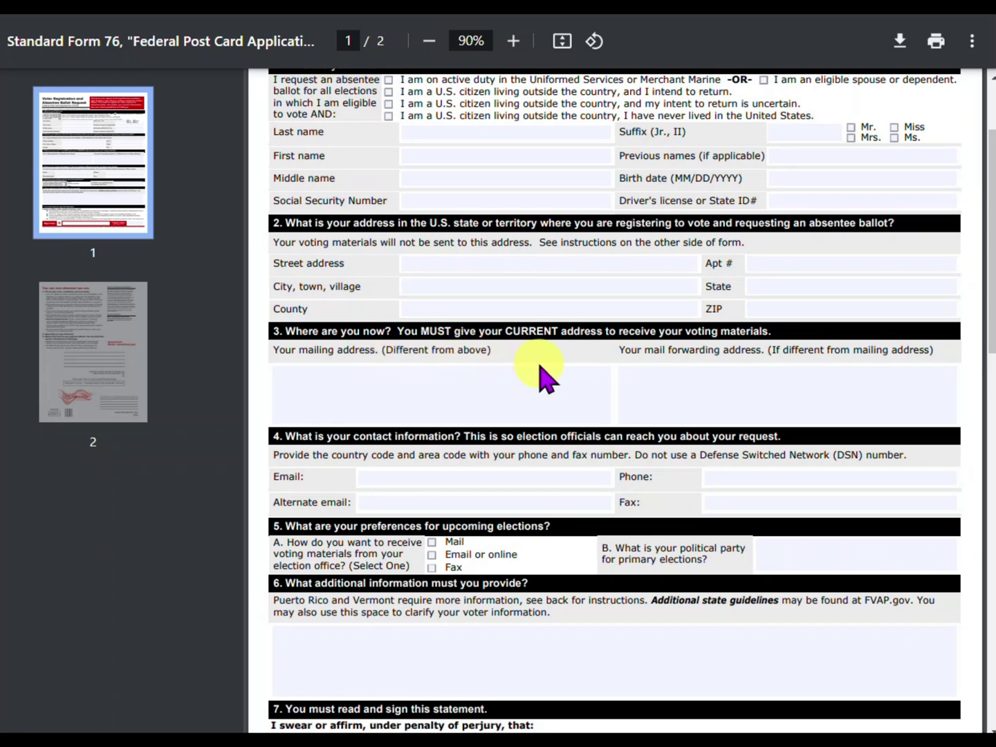
scroll(540, 377, down, 5)
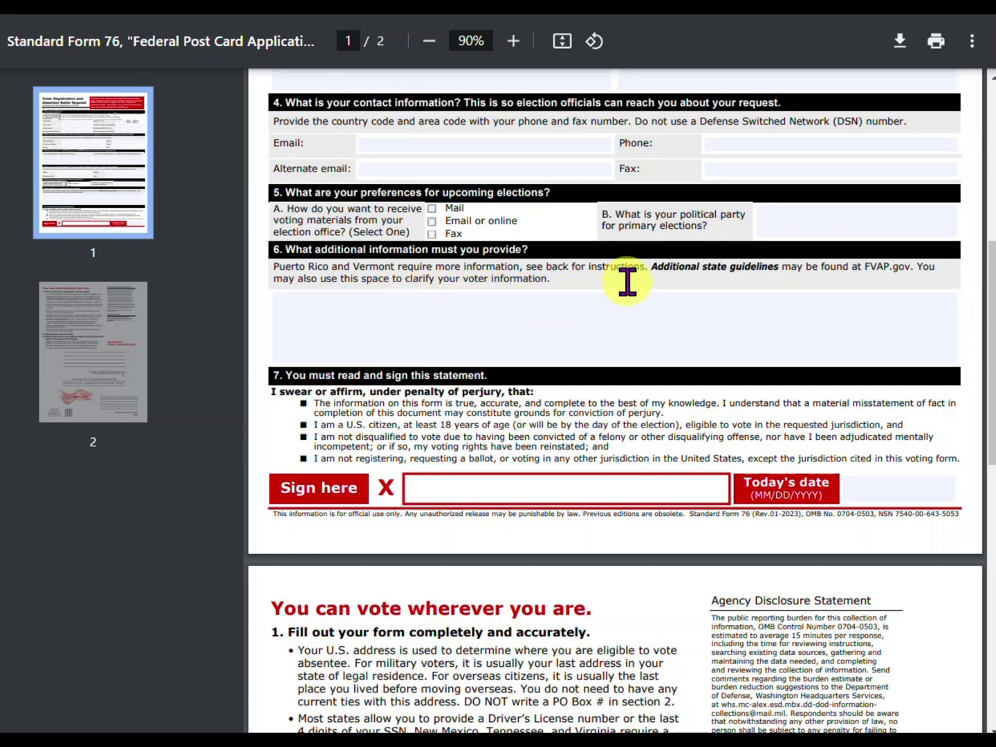
scroll(633, 305, down, 3)
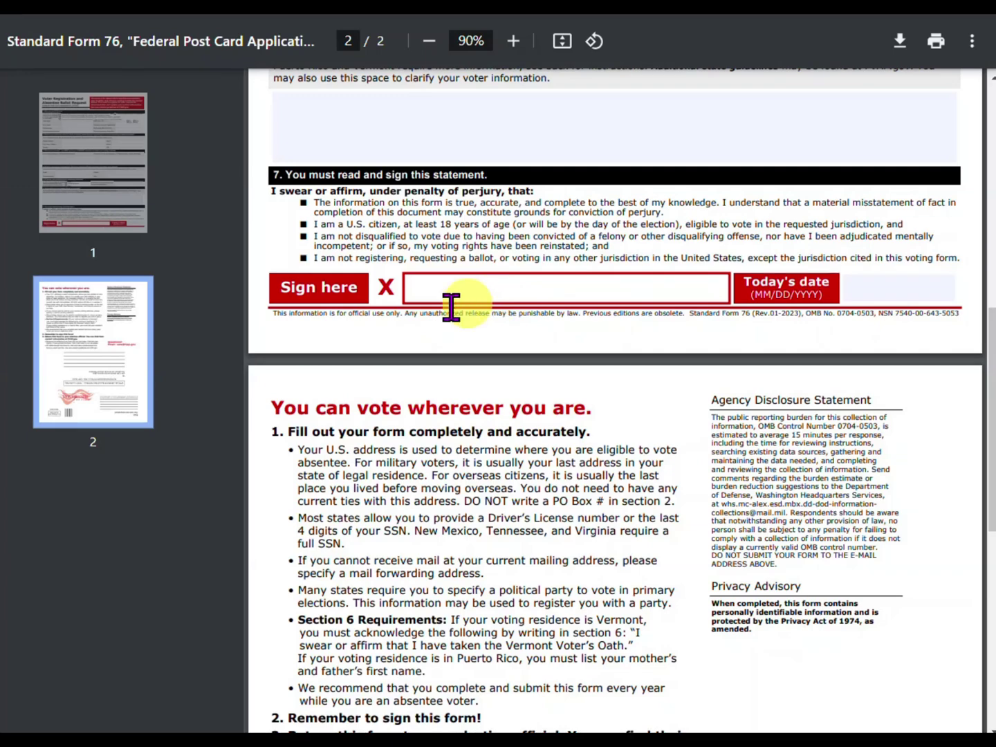
Read the Federal Post Card Application's page 2 instructions on signing and returning the form, down to the mailing address panel
scroll(384, 290, down, 1)
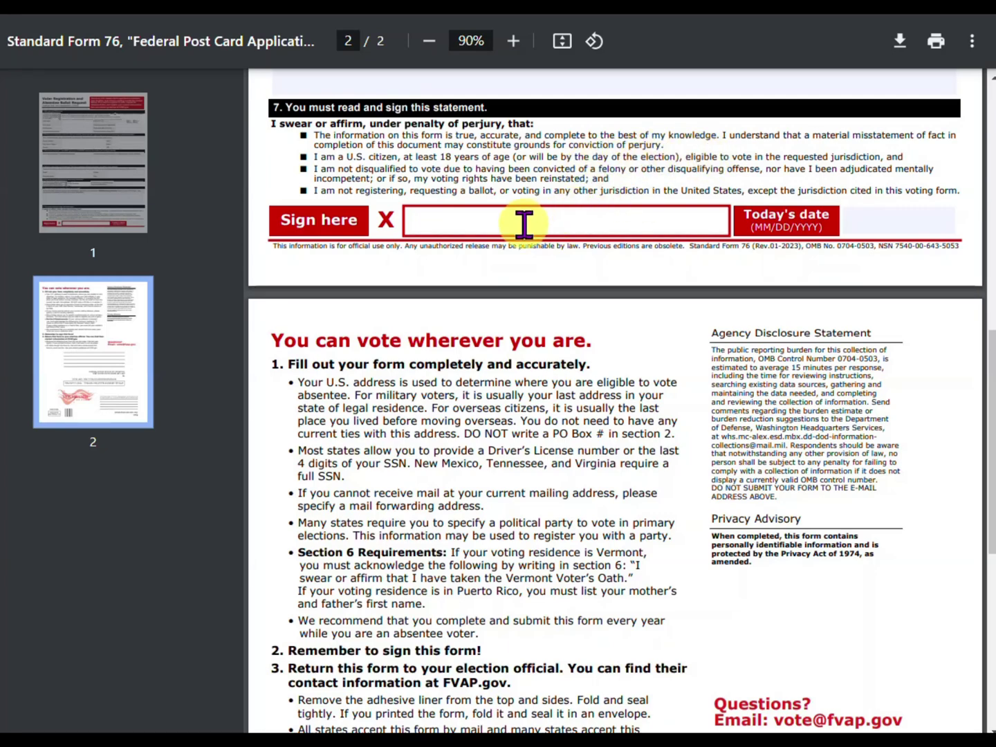
scroll(524, 223, down, 5)
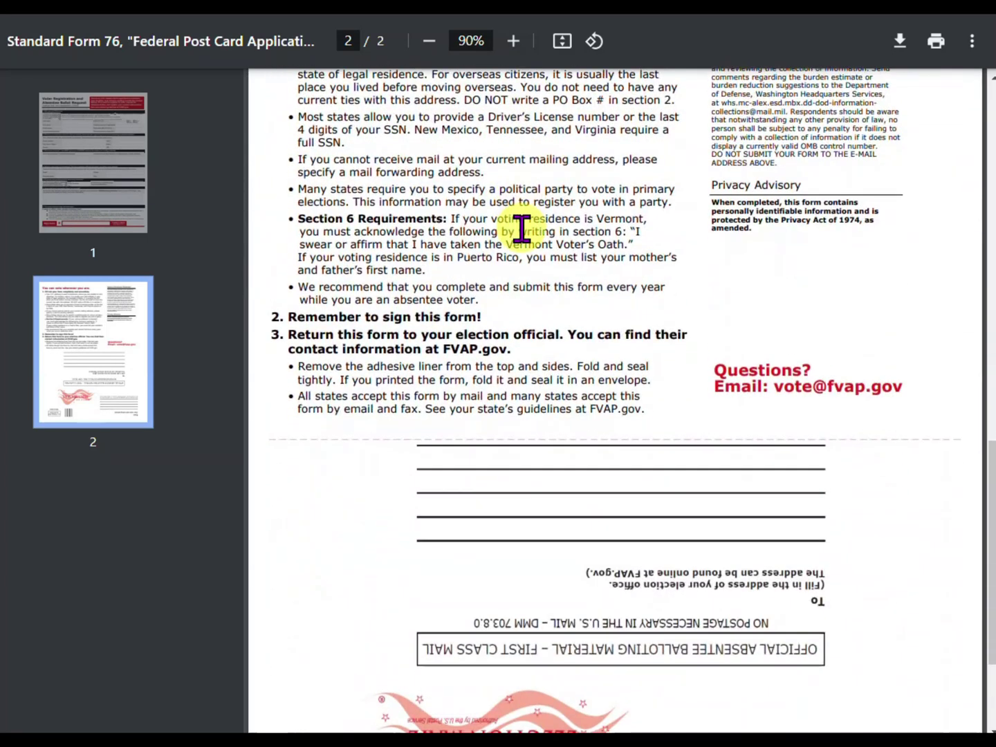
scroll(522, 228, down, 3)
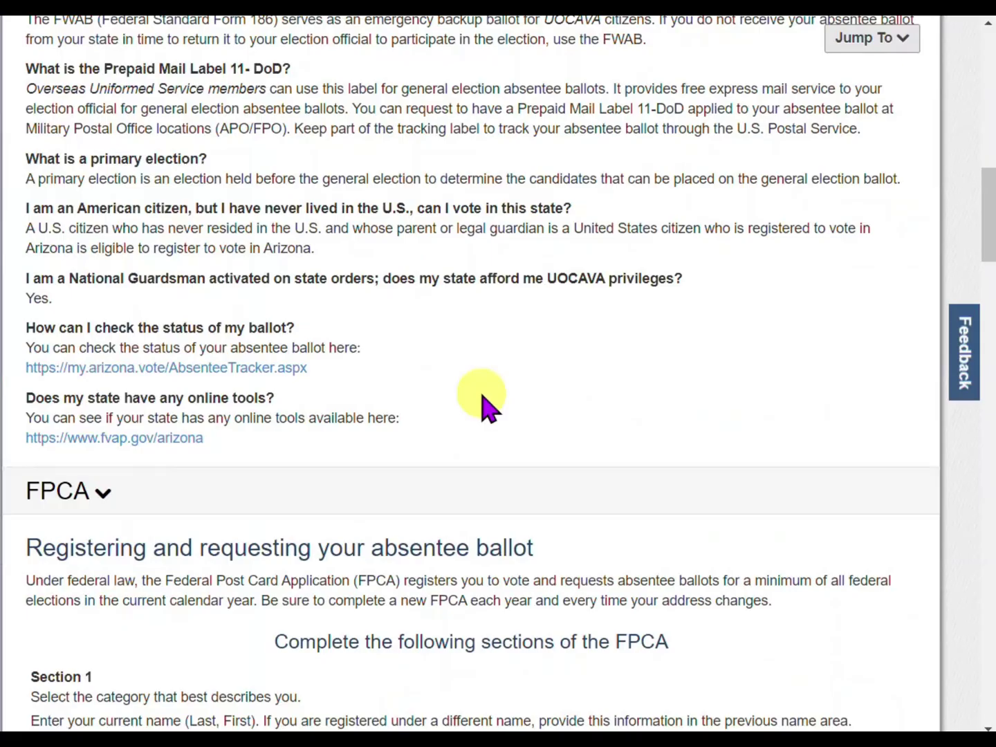
Review Arizona's FPCA, Voted Ballot Return and FWAB instructions in the state guide, then return to its Federal Election Deadlines
scroll(482, 401, down, 3)
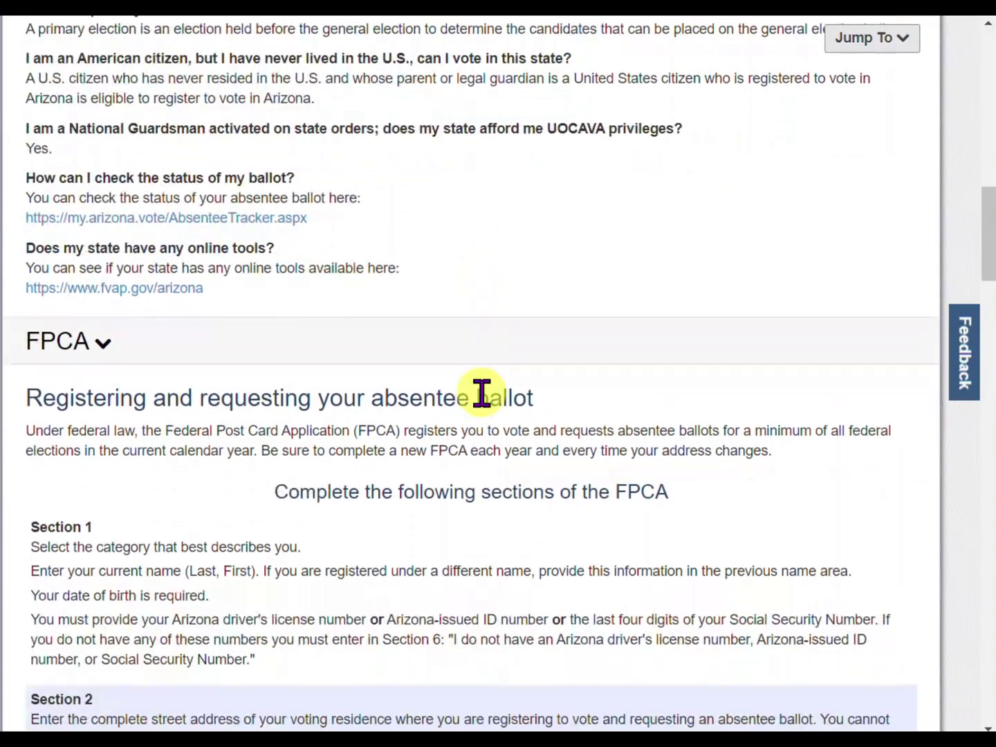
scroll(482, 394, down, 5)
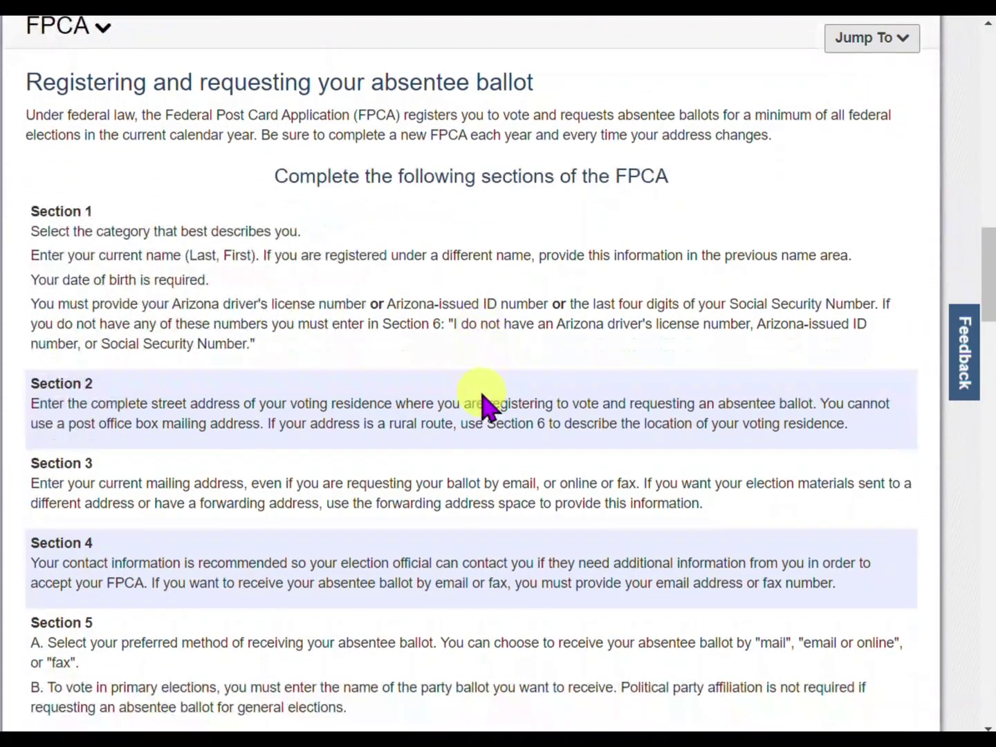
scroll(482, 404, down, 10)
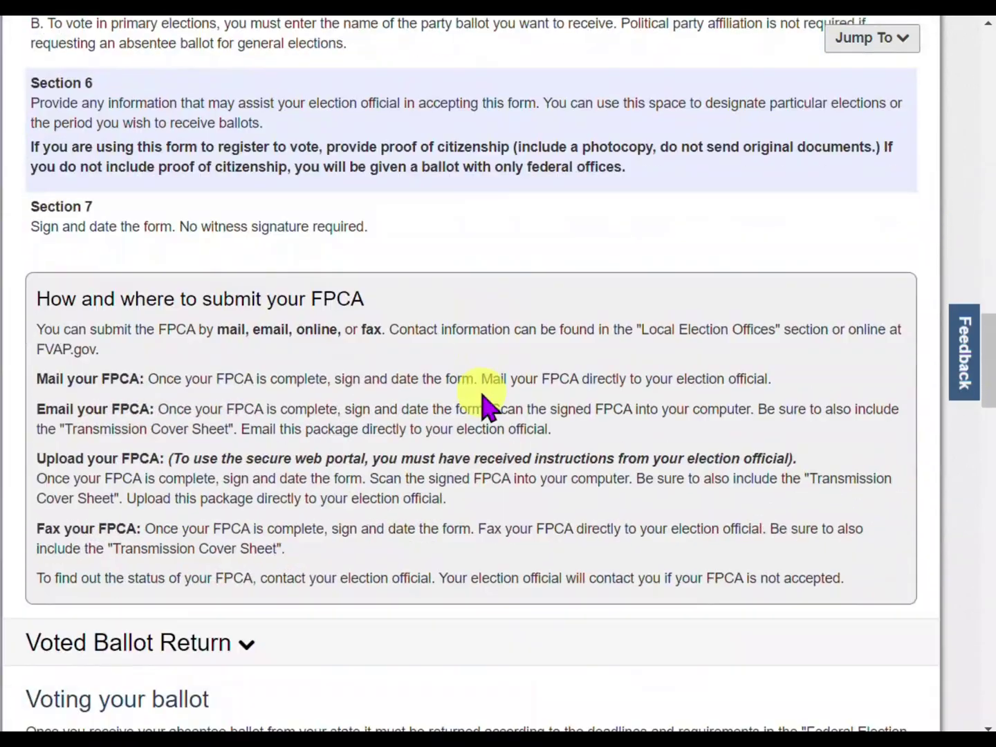
scroll(482, 403, down, 9)
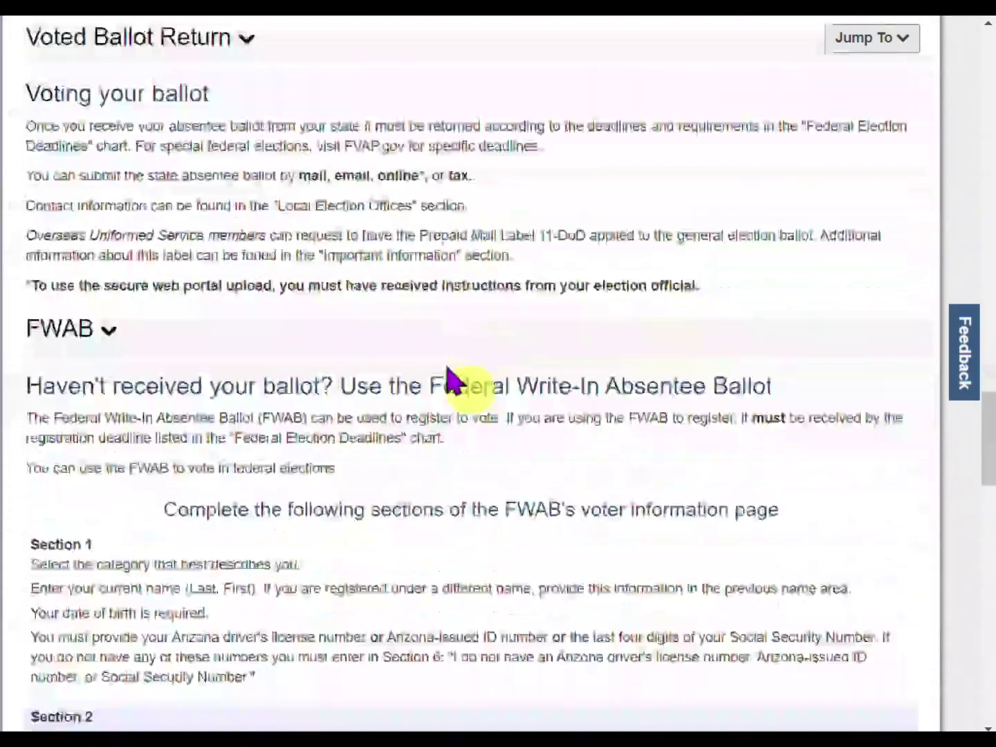
scroll(472, 400, down, 6)
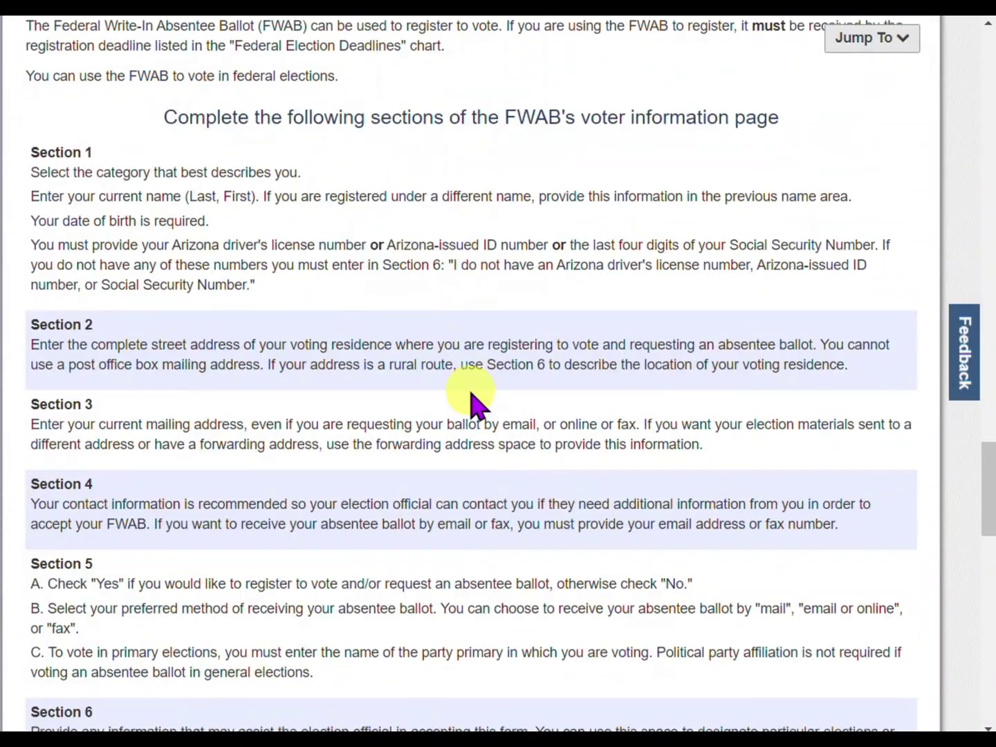
scroll(472, 400, down, 4)
scroll(469, 392, up, 20)
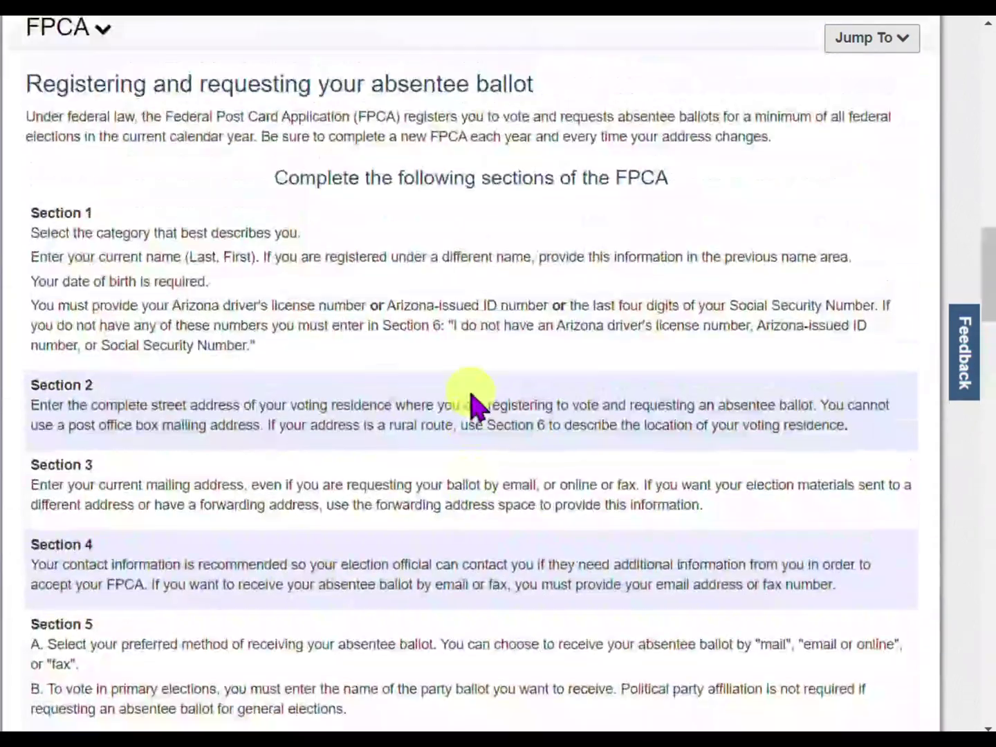
scroll(470, 404, up, 20)
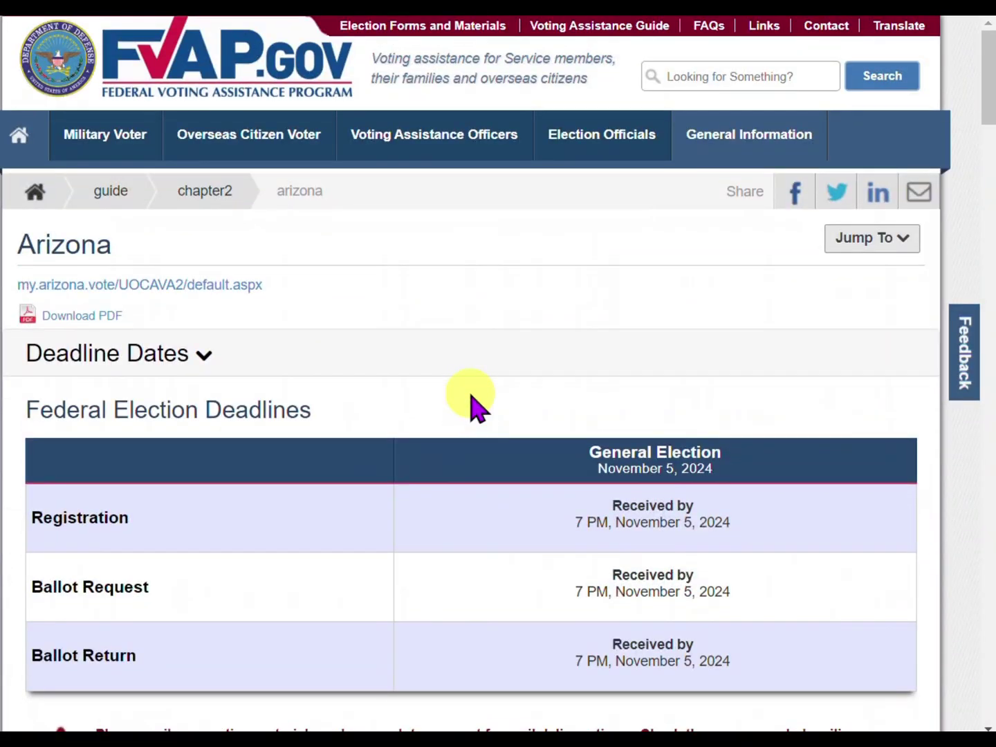